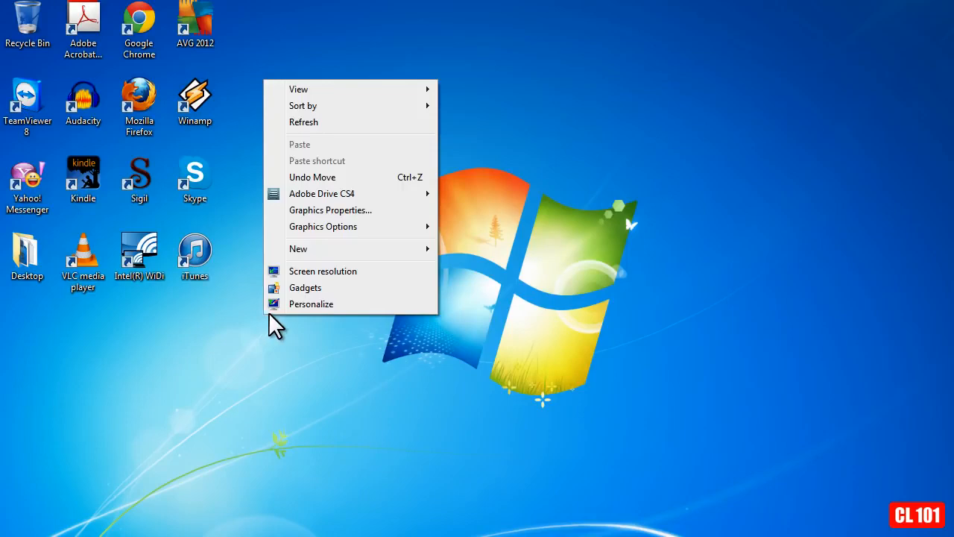
- Open the desktop's personalization settings and apply the Windows 7 Basic theme
click(334, 303)
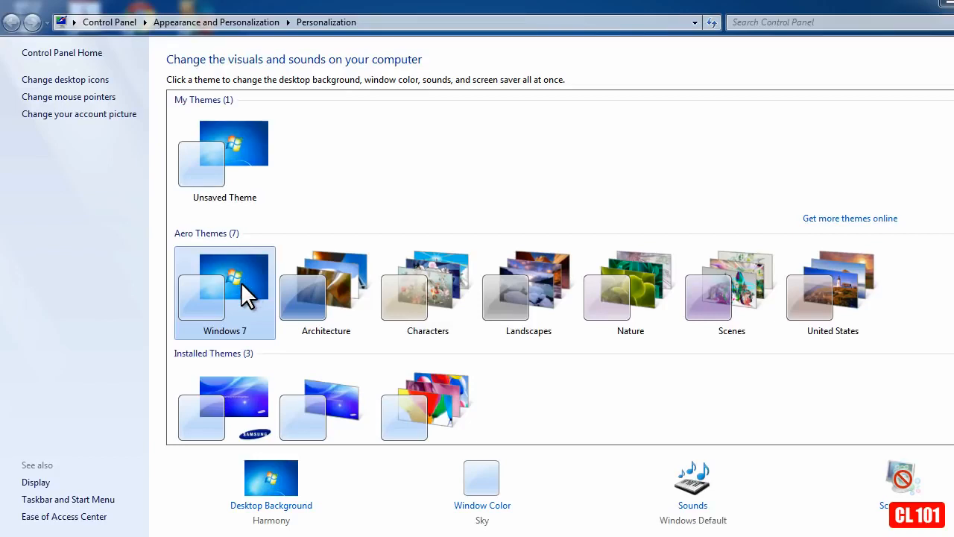
scroll(241, 281, down, 3)
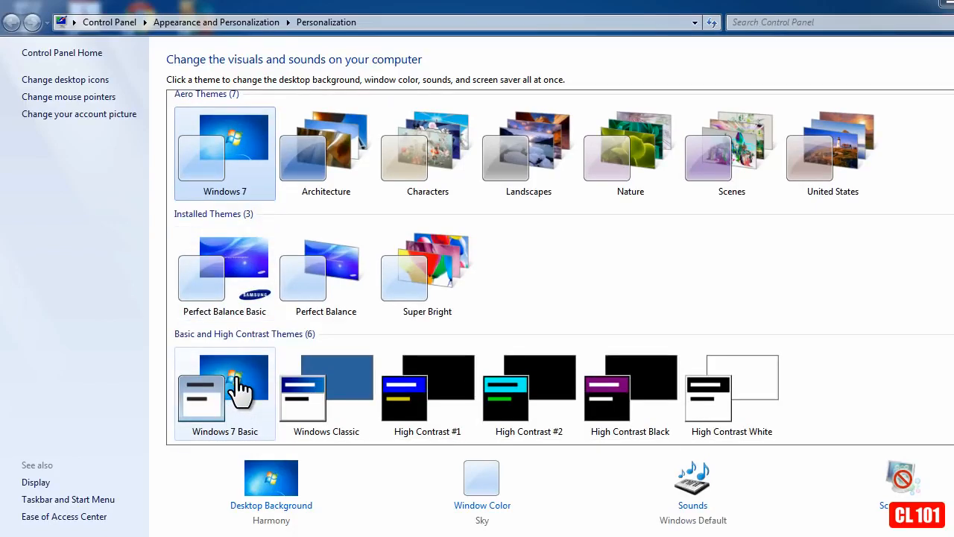
click(238, 388)
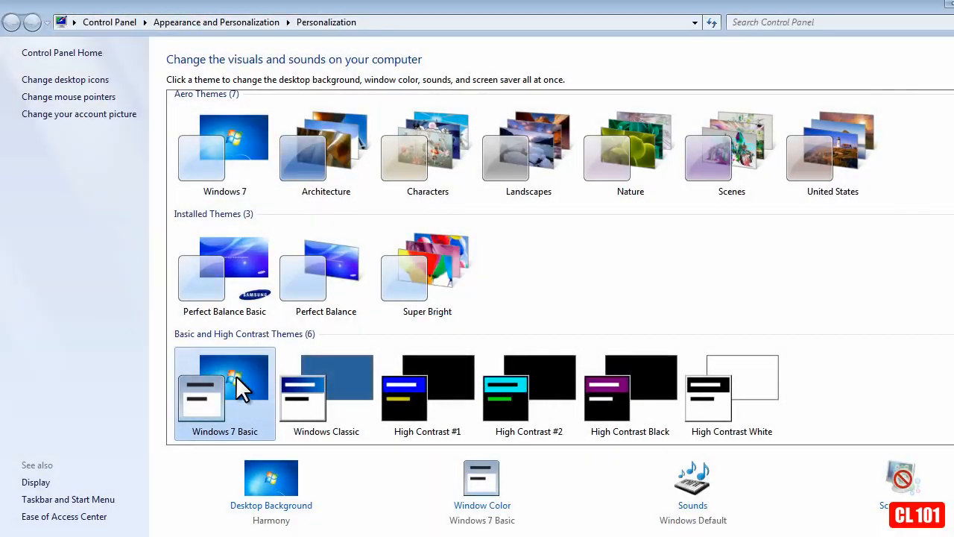
- Switch to the Windows 7 Aero theme, then turn off transparency in its window color settings and save the changes
click(237, 139)
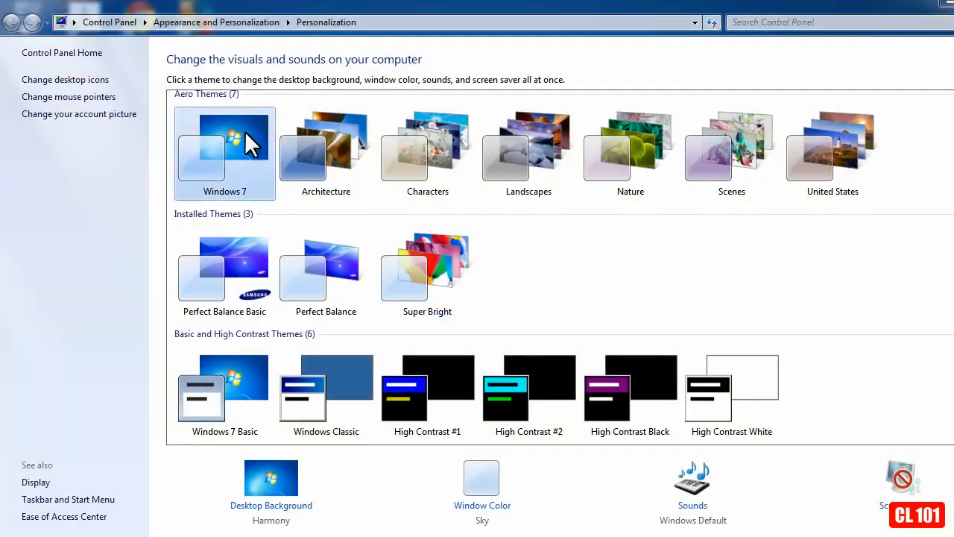
click(488, 507)
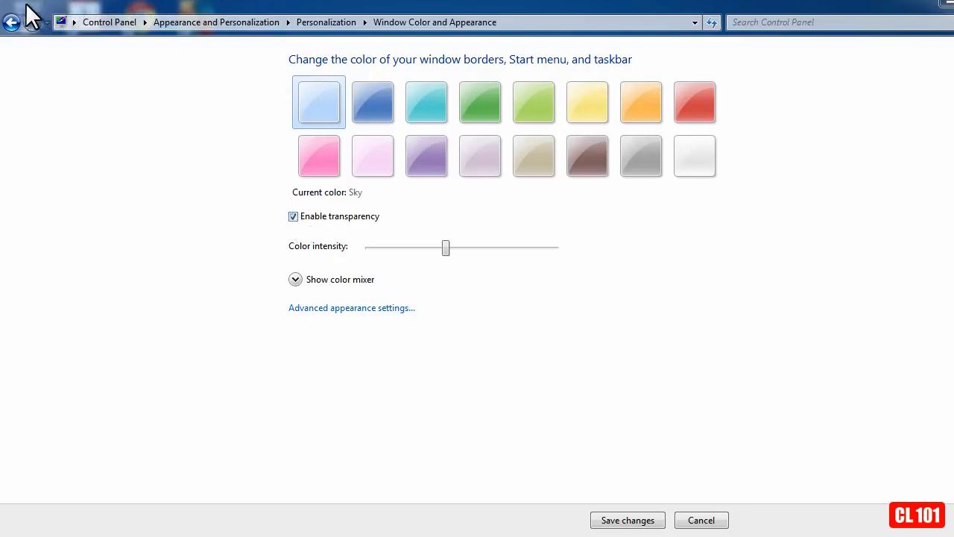
click(292, 215)
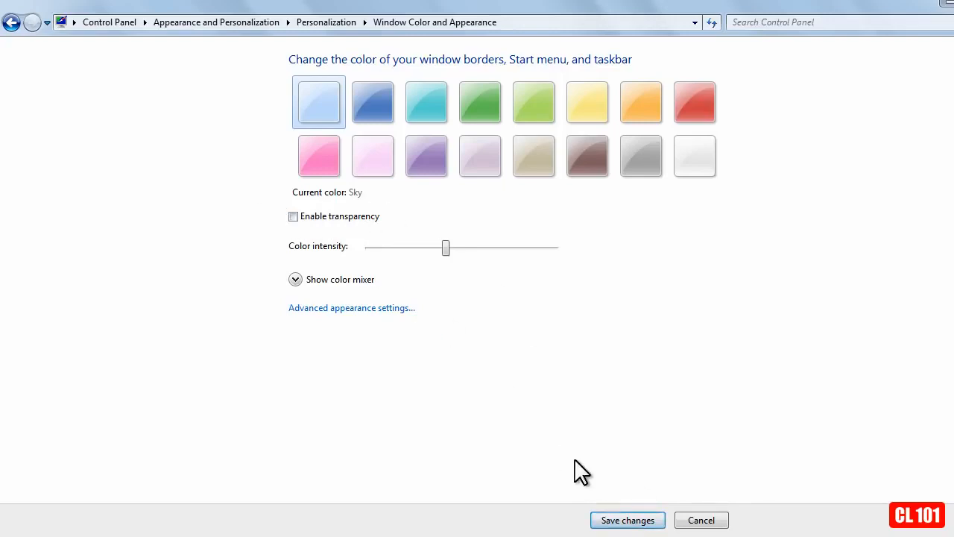
click(630, 521)
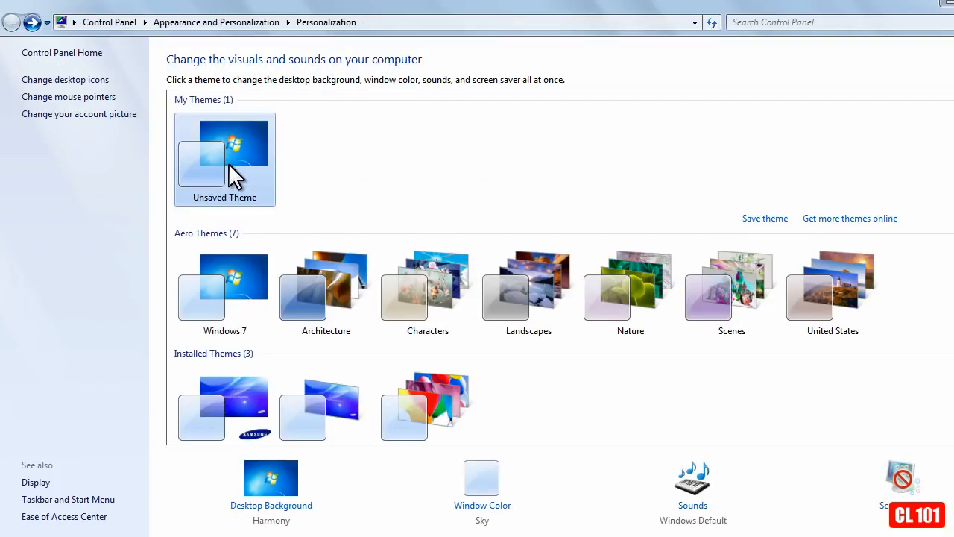
- Try the Windows 7 Basic and Windows Classic themes, and settle on Windows 7 Basic
scroll(229, 162, down, 1)
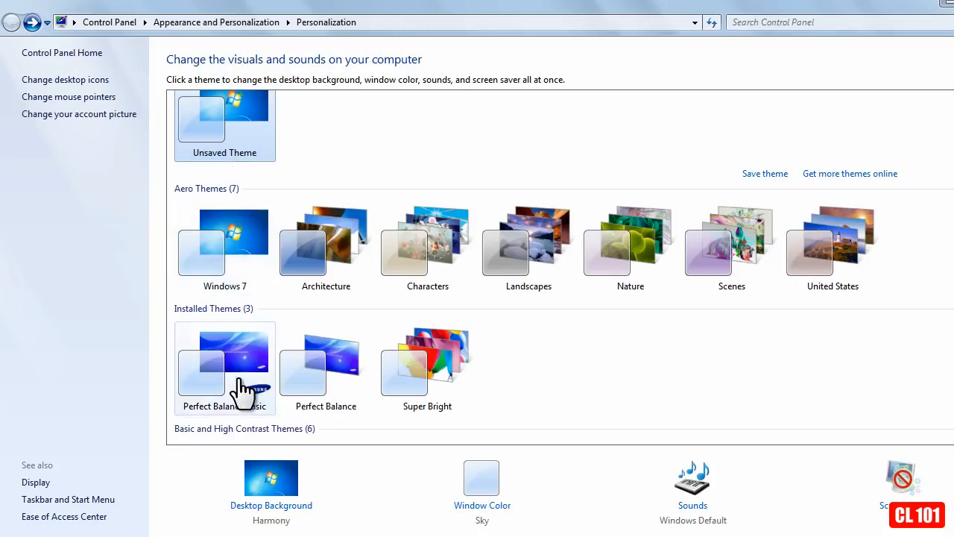
scroll(239, 389, down, 2)
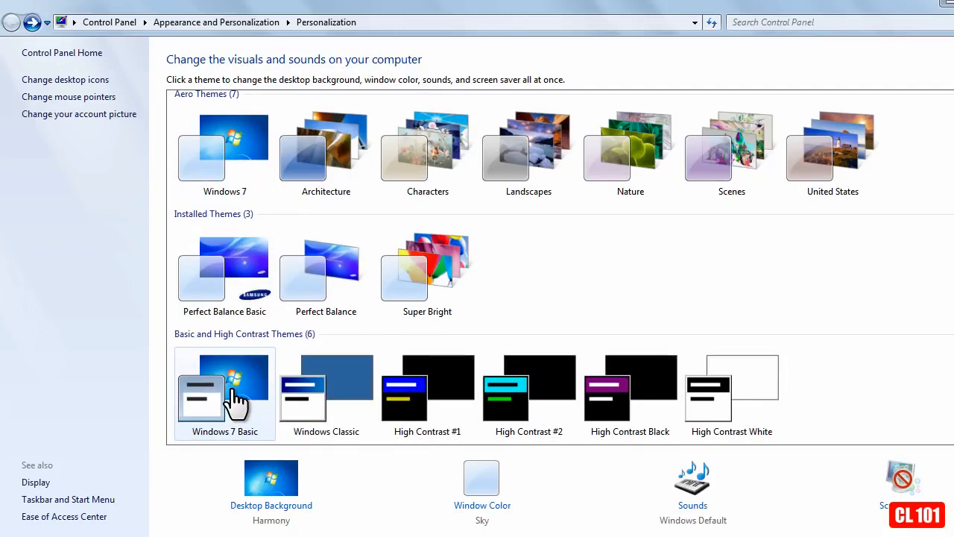
click(234, 391)
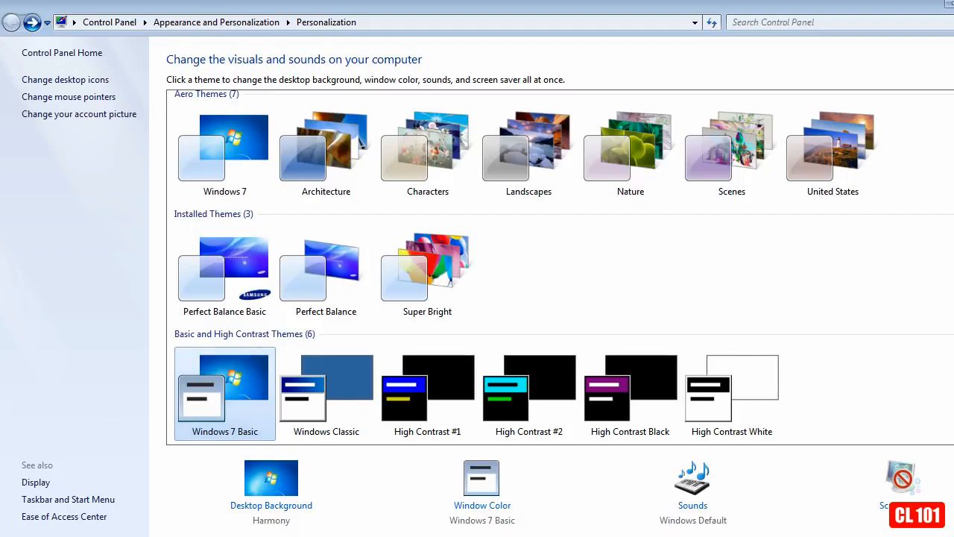
click(333, 389)
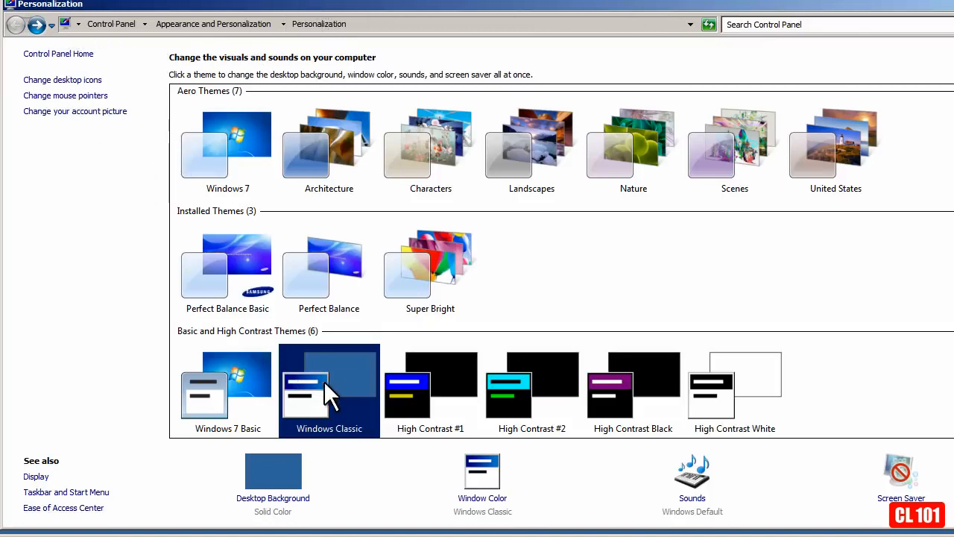
click(232, 386)
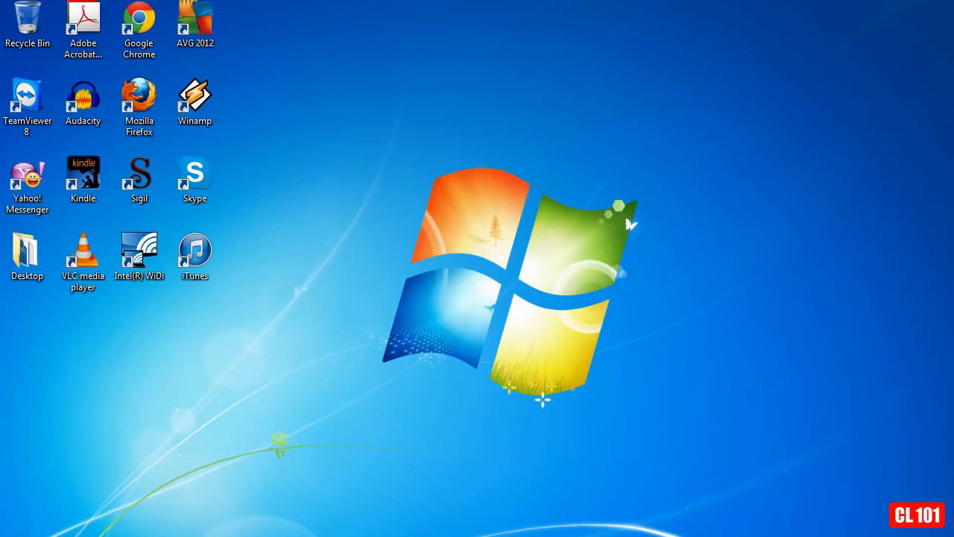
- Open the Performance Options from the computer's advanced system settings and choose Adjust for best performance for the visual effects
click(16, 536)
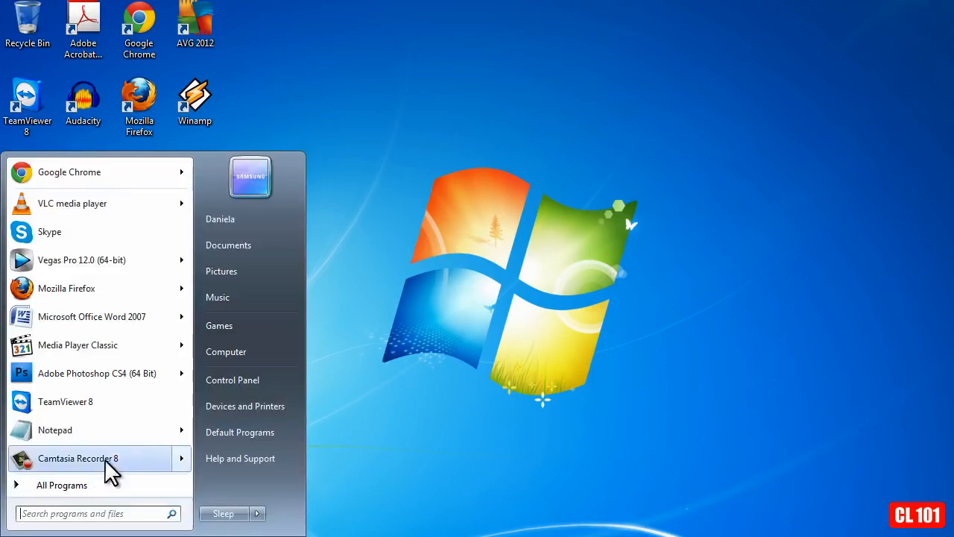
right_click(262, 352)
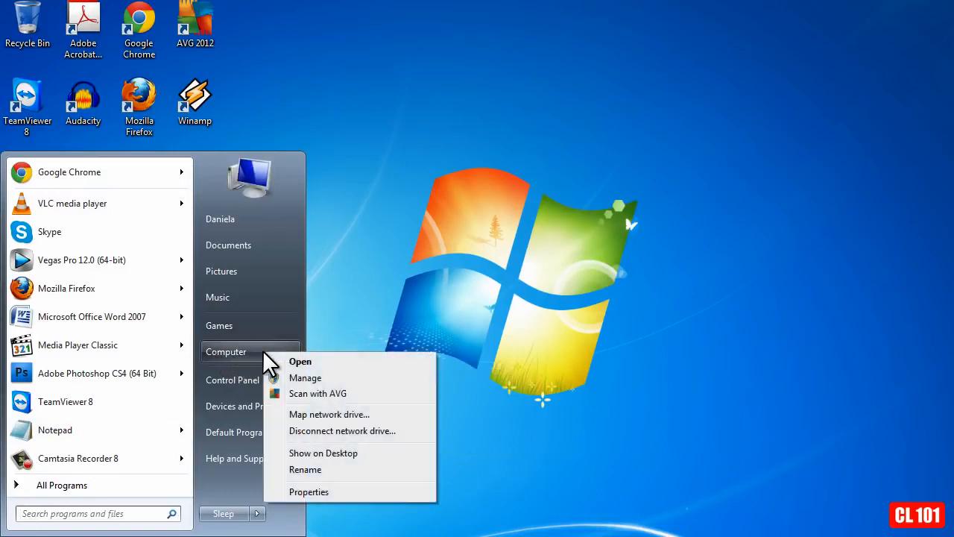
click(304, 493)
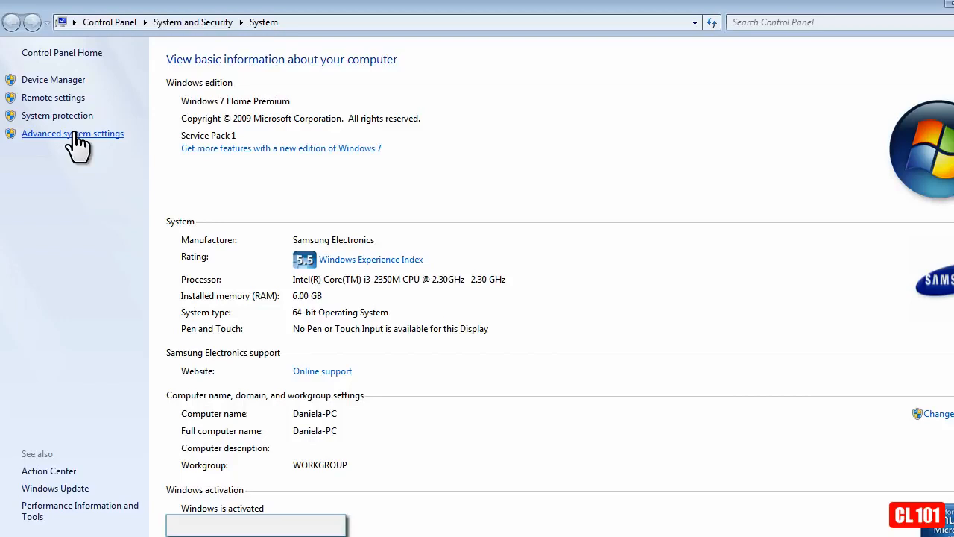
click(74, 135)
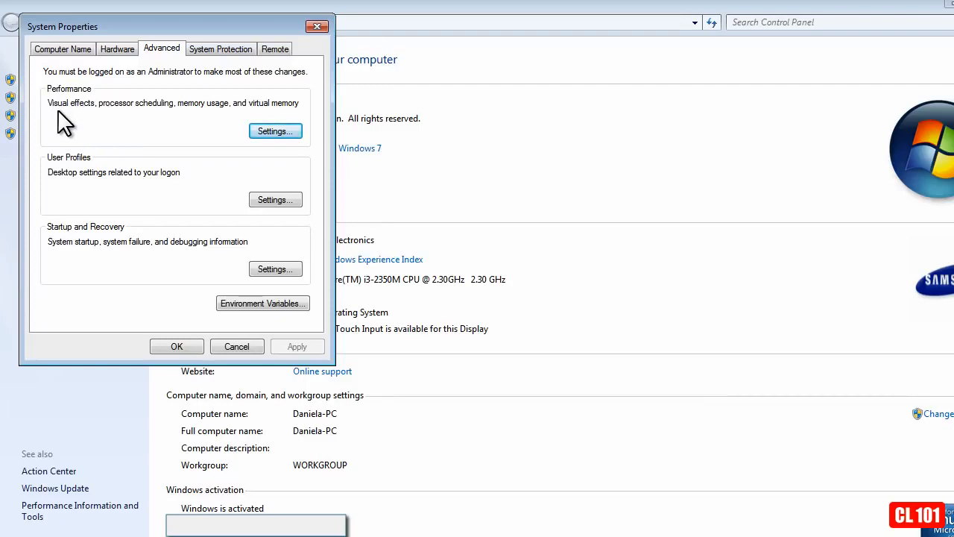
click(275, 132)
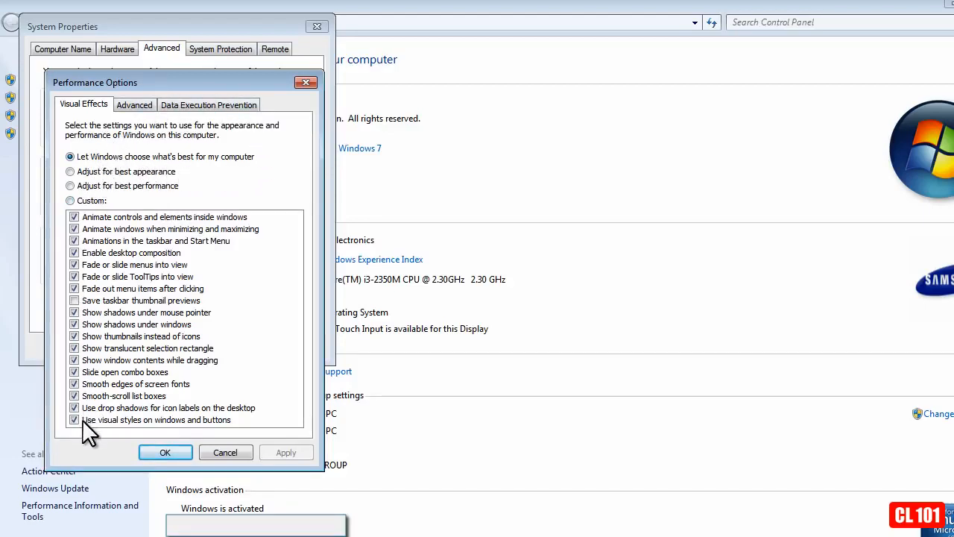
click(70, 186)
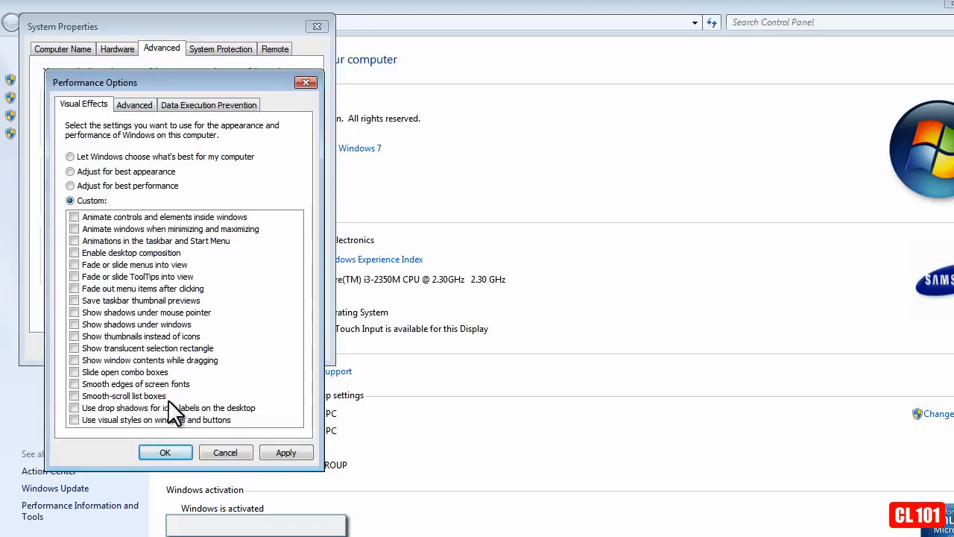
- Re-enable window minimize/maximize and taskbar animations, pointer and window shadows, smooth-scroll list boxes and visual styles, then apply and close the system dialogs
click(74, 229)
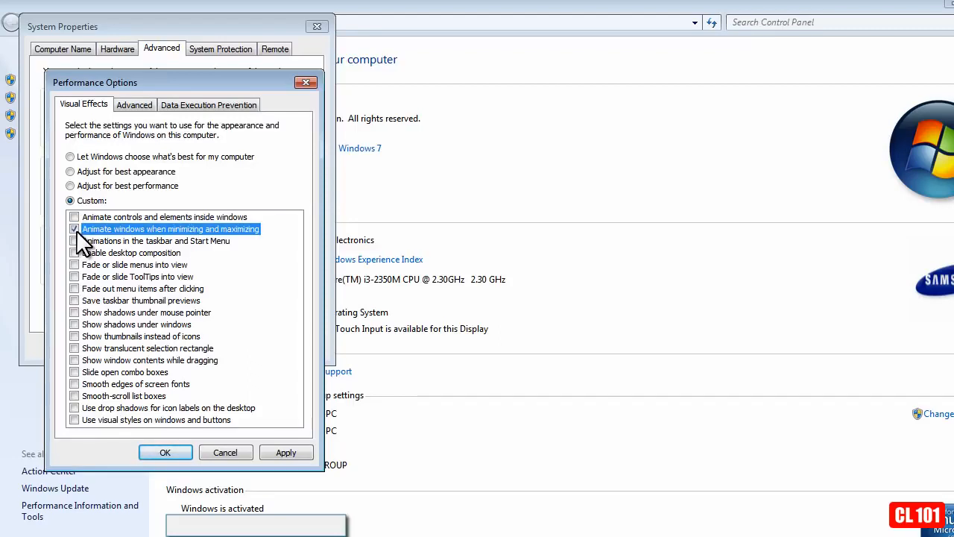
click(74, 241)
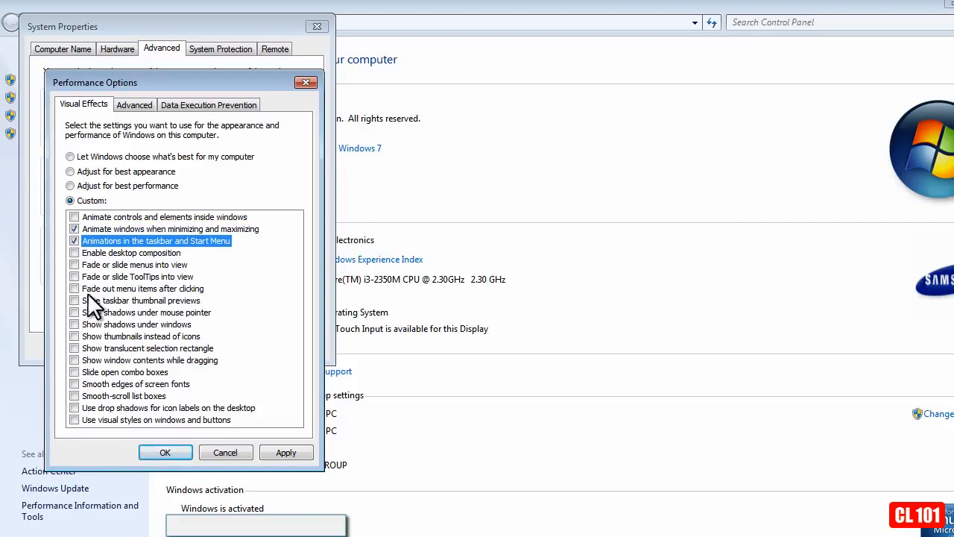
click(74, 312)
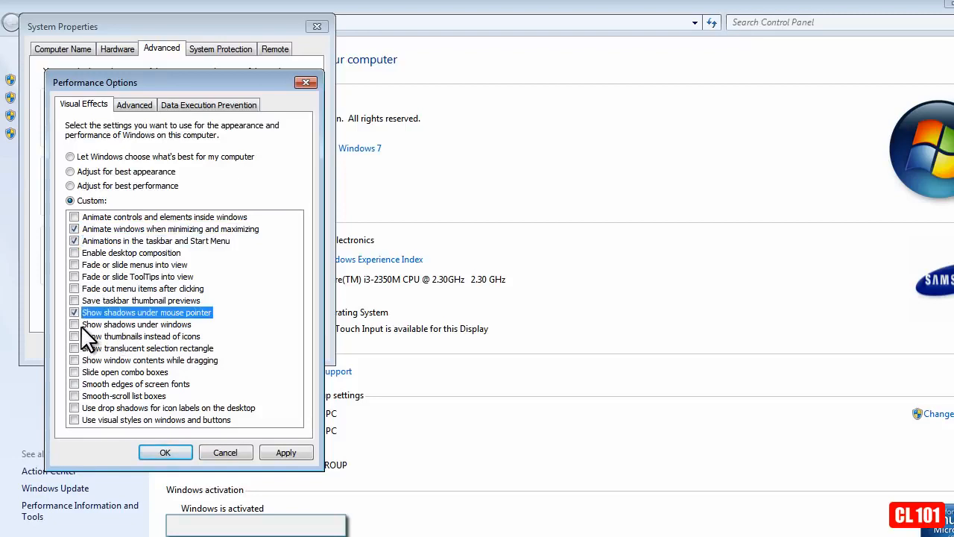
click(74, 325)
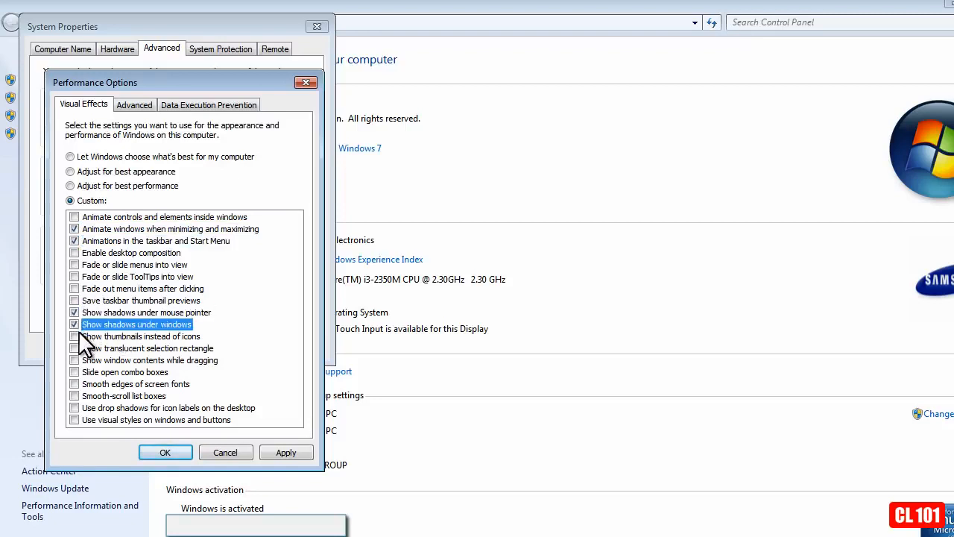
click(74, 419)
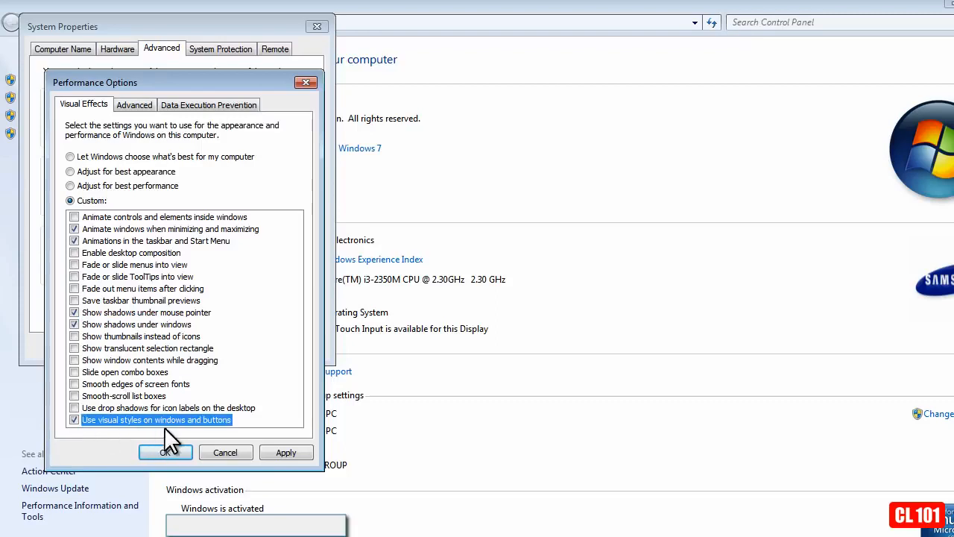
click(74, 395)
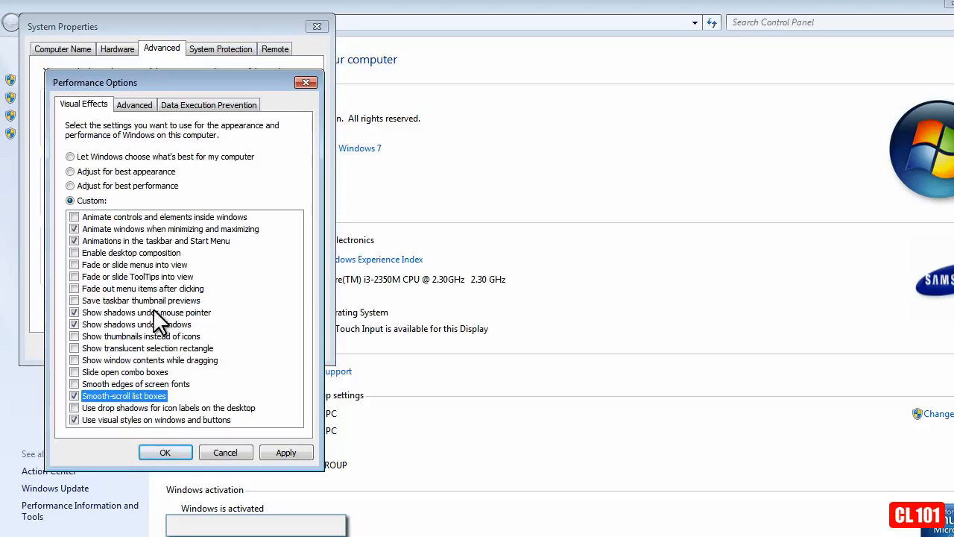
click(286, 452)
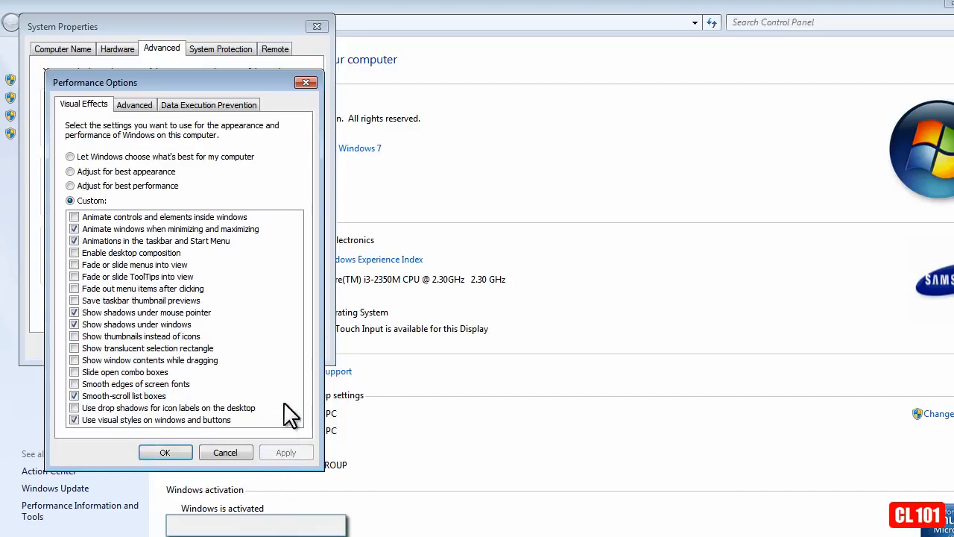
click(165, 453)
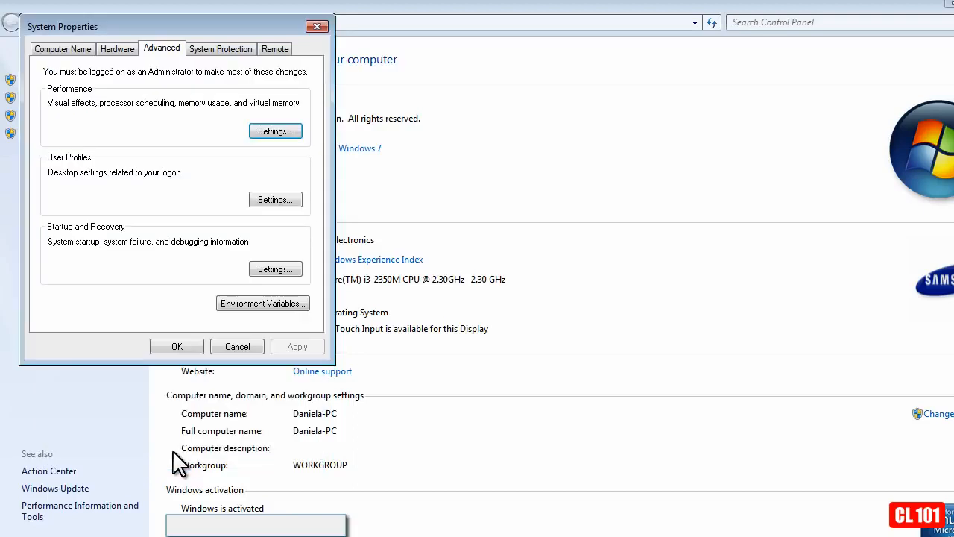
click(176, 347)
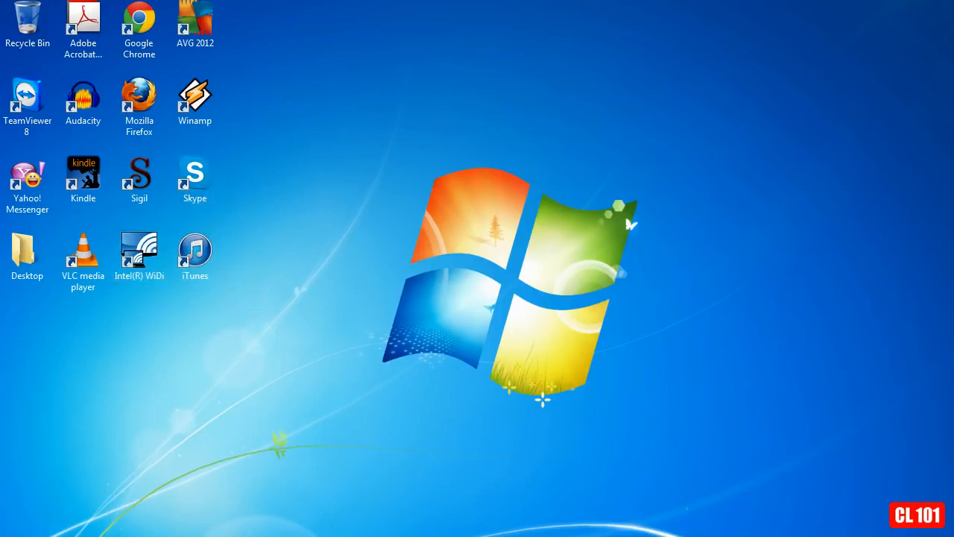
- Open Computer Management and display the Services list under Services and Applications
click(22, 534)
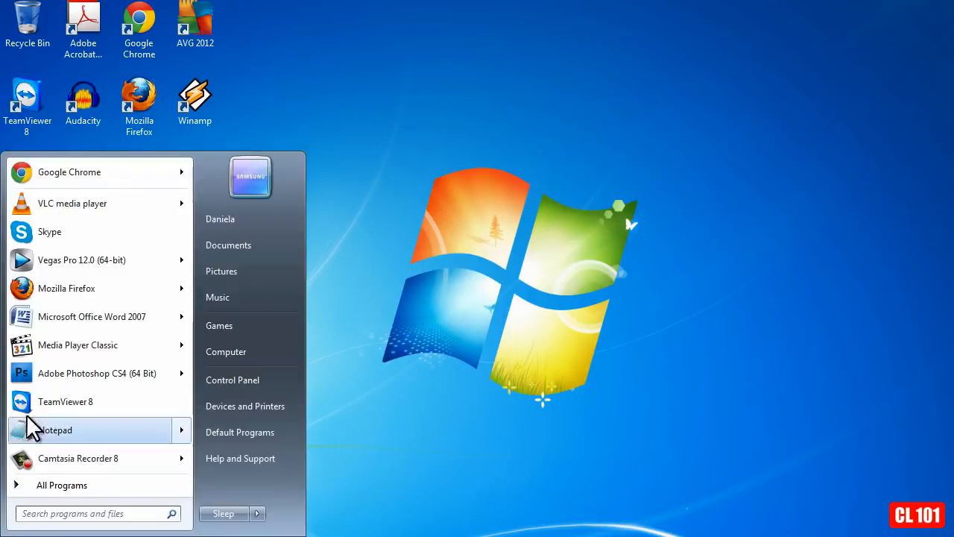
right_click(250, 356)
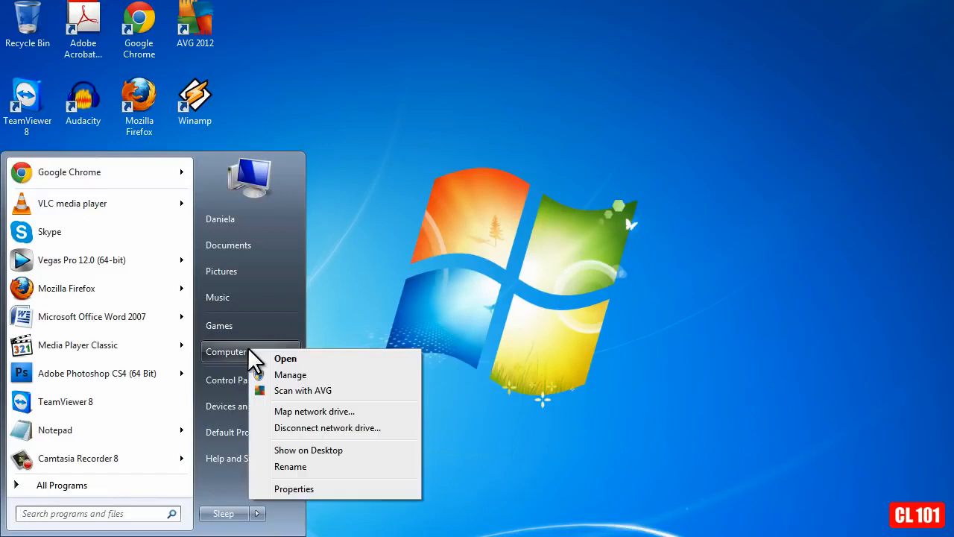
click(305, 376)
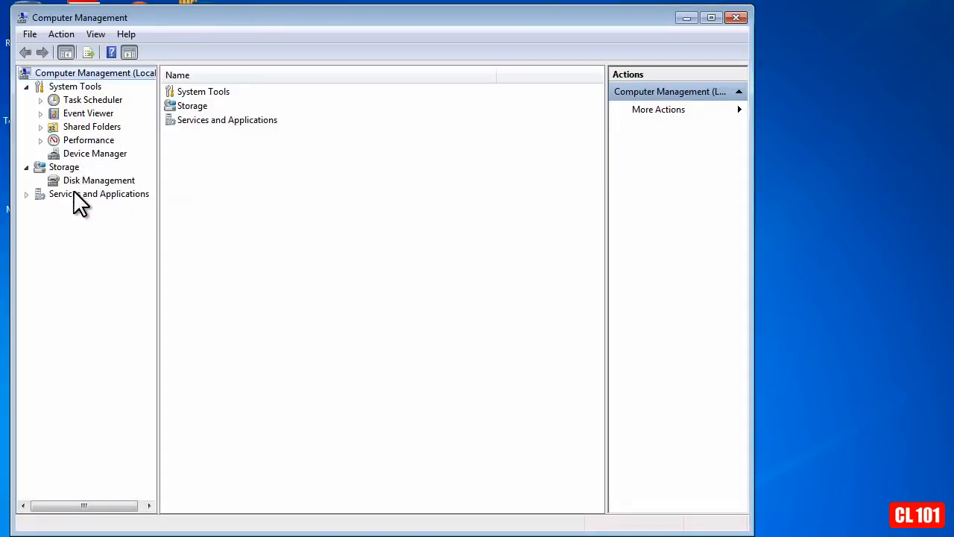
double_click(124, 191)
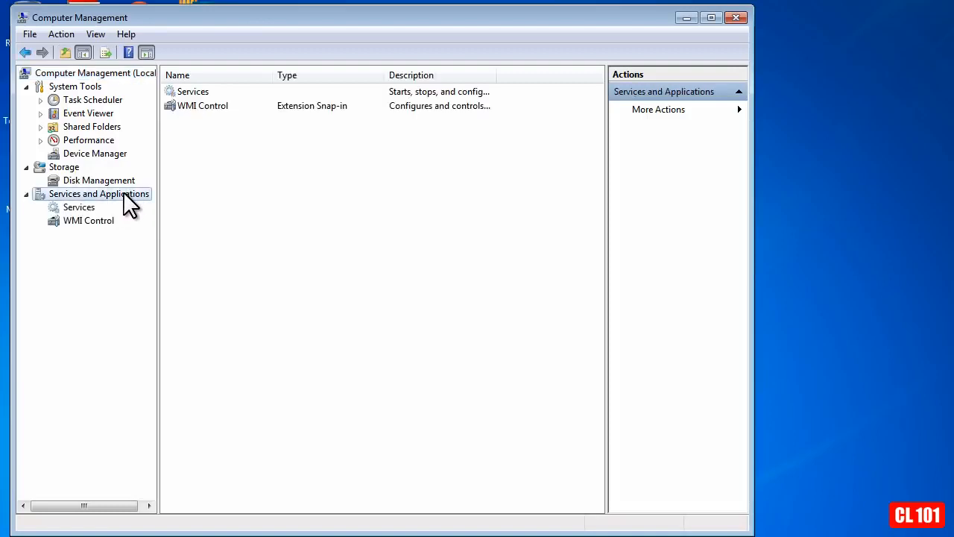
click(76, 207)
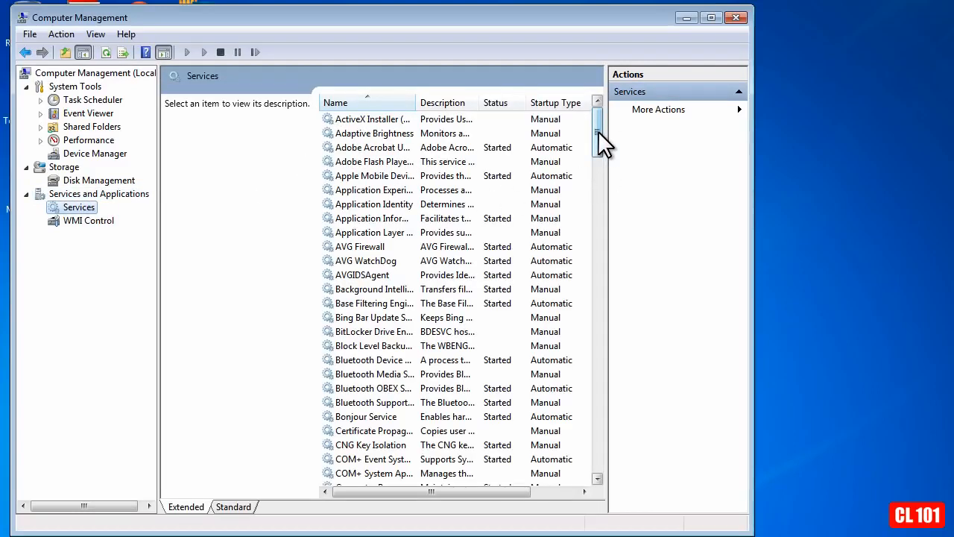
- Set the Windows Search service's startup type to Disabled, apply the change, and close Computer Management
drag(598, 129, 620, 430)
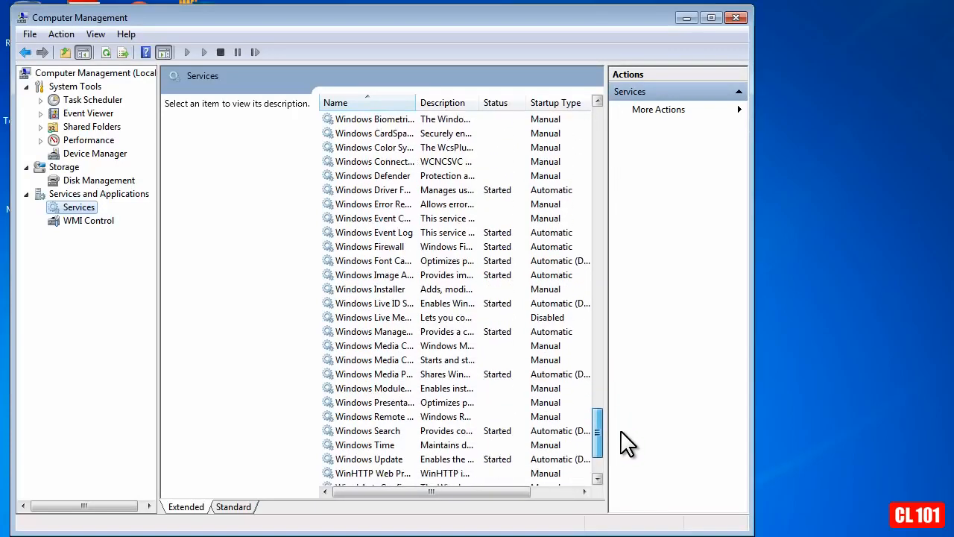
click(396, 431)
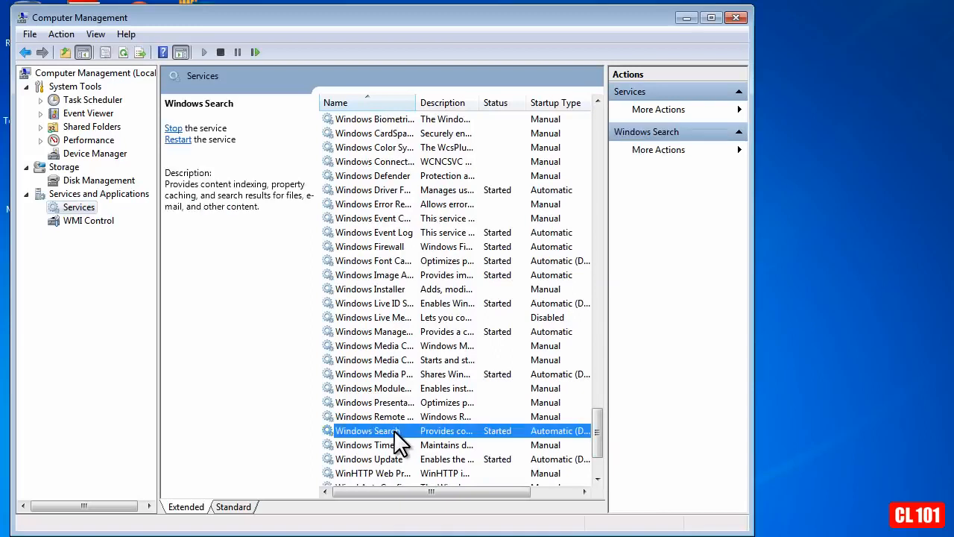
double_click(394, 430)
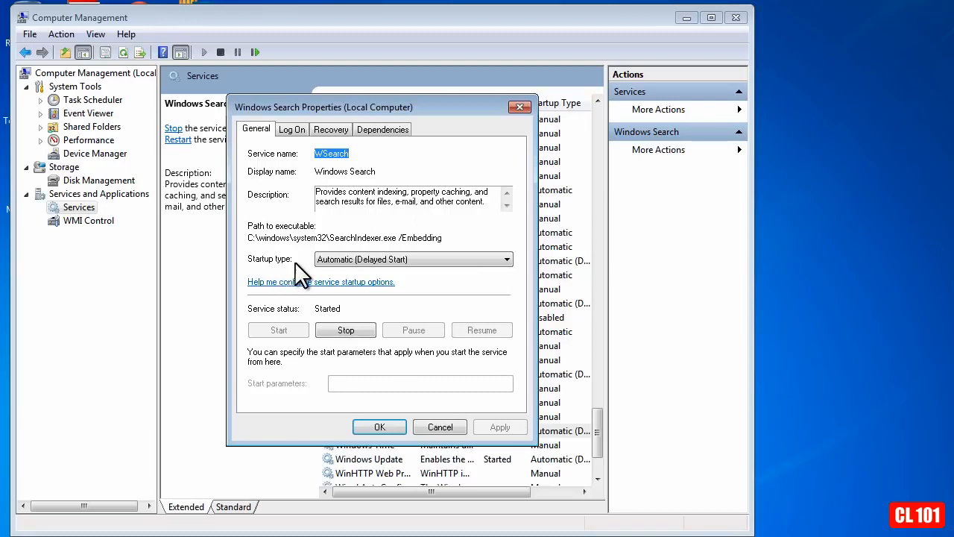
click(509, 259)
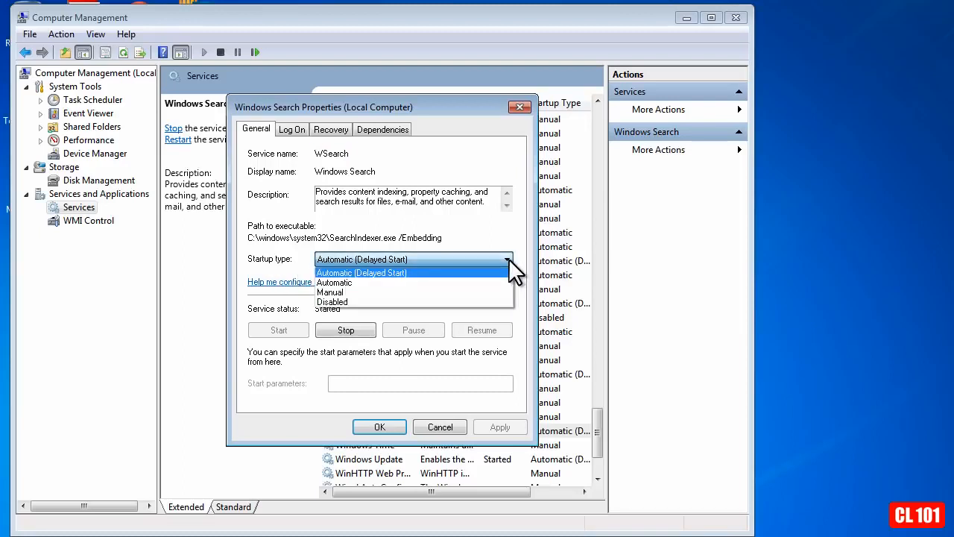
click(416, 302)
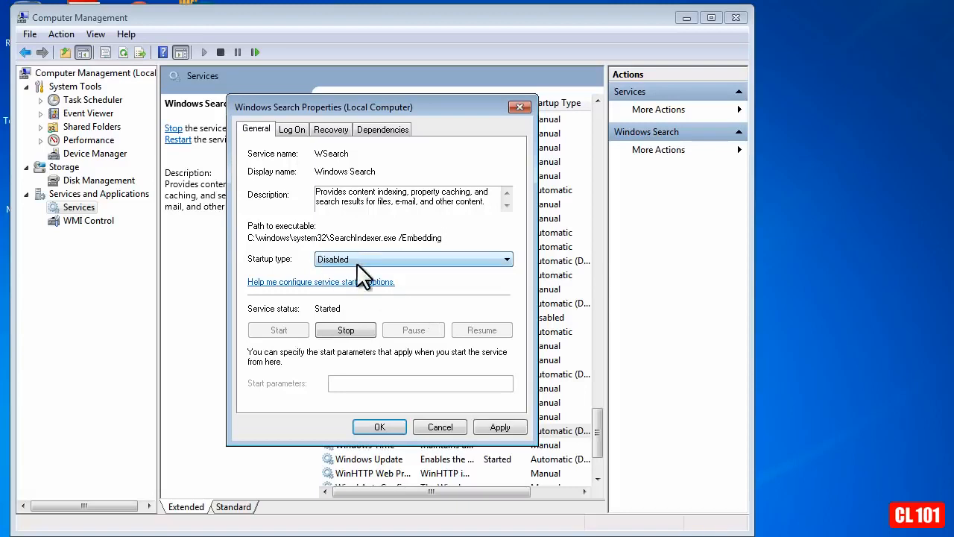
click(501, 426)
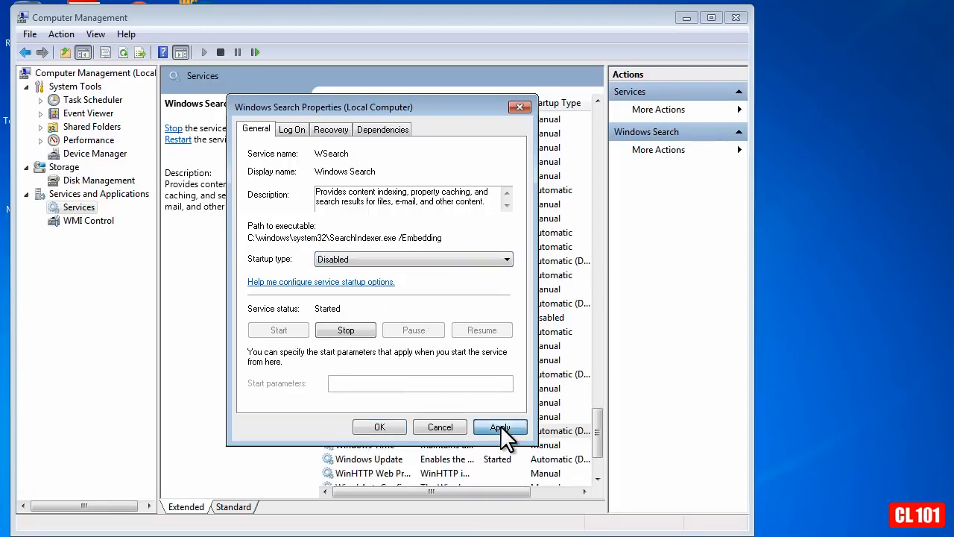
click(382, 427)
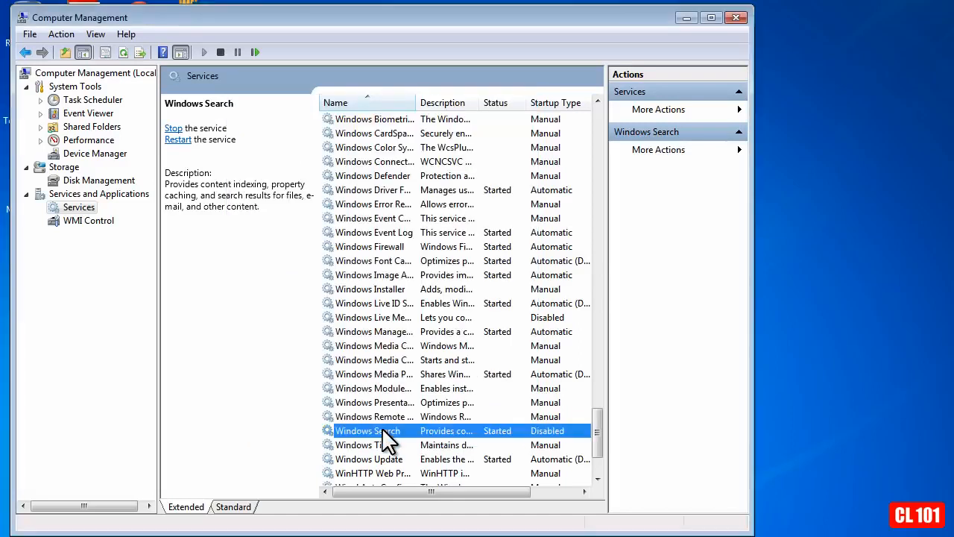
click(737, 18)
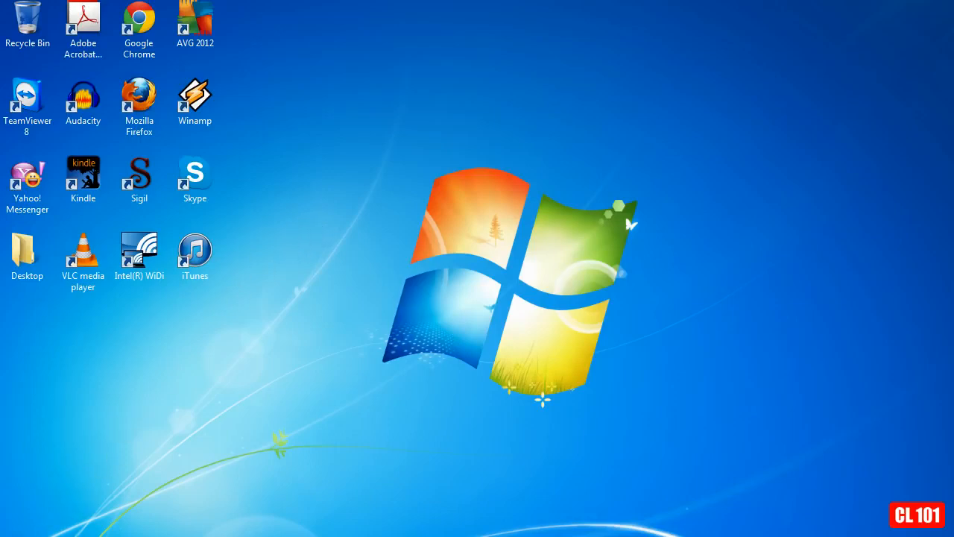
- Open the Windows Features dialog for turning features on or off from the Control Panel's Programs category
click(16, 531)
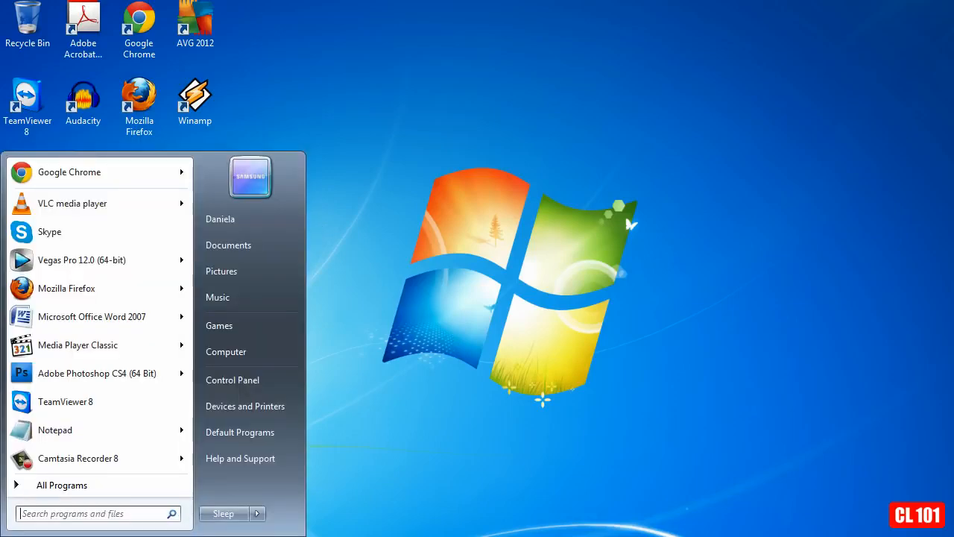
click(259, 378)
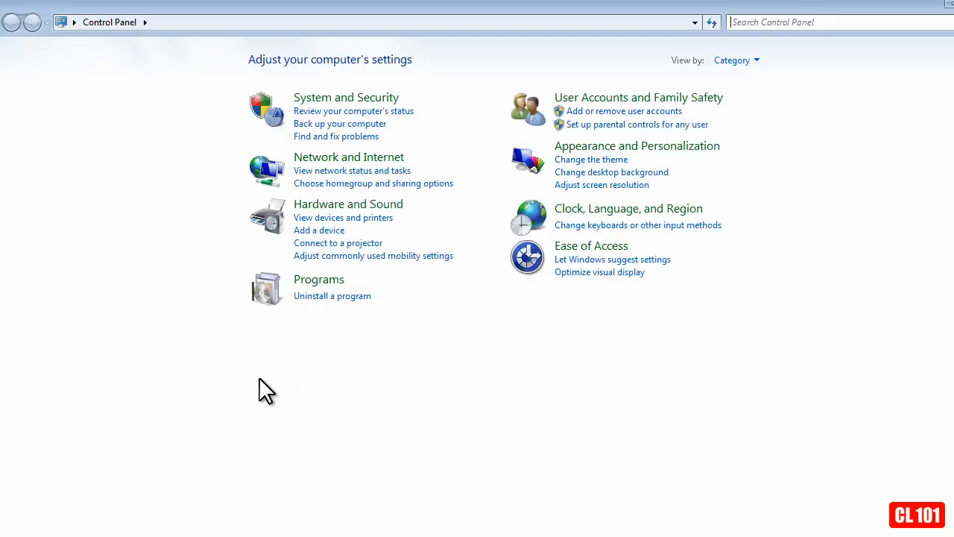
click(324, 280)
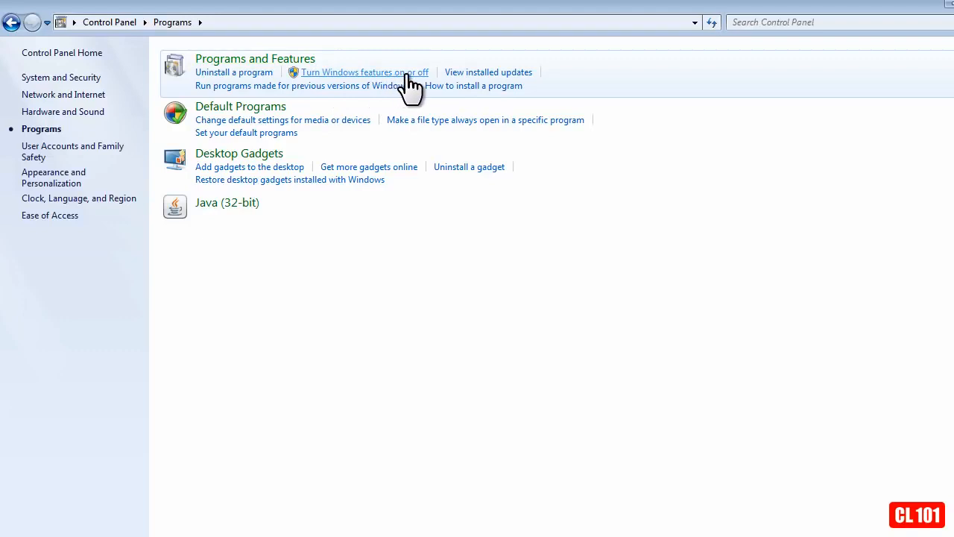
click(370, 72)
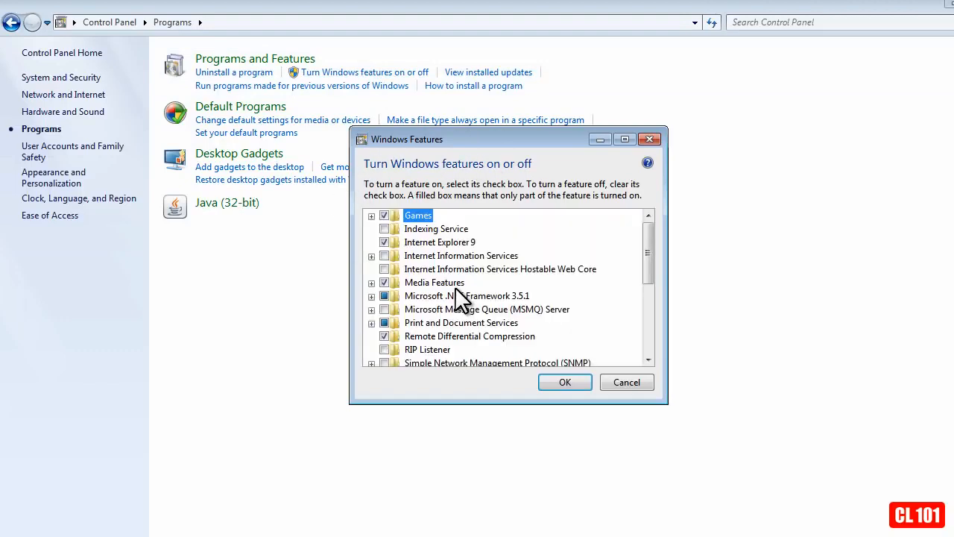
- Turn off the Games and Internet Explorer 9 Windows features and apply the changes
click(371, 216)
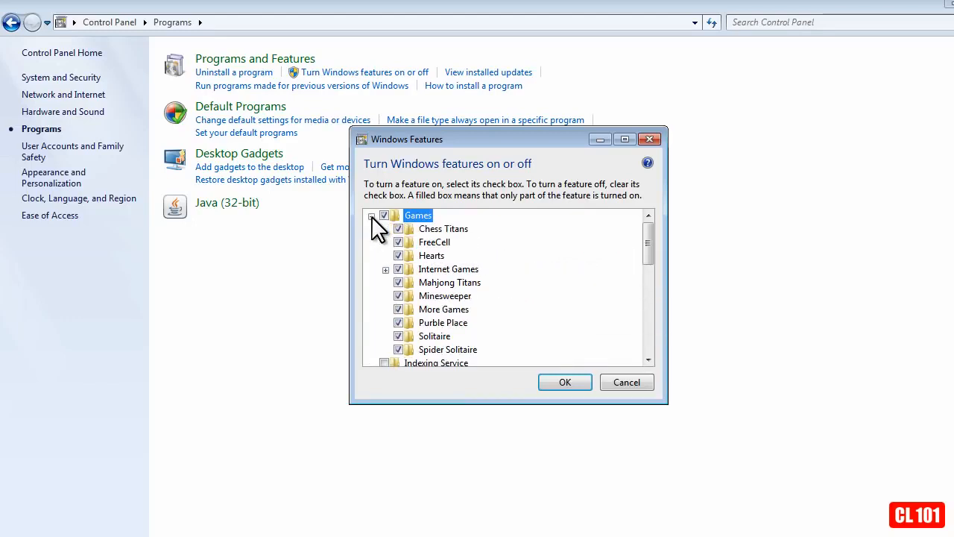
click(371, 215)
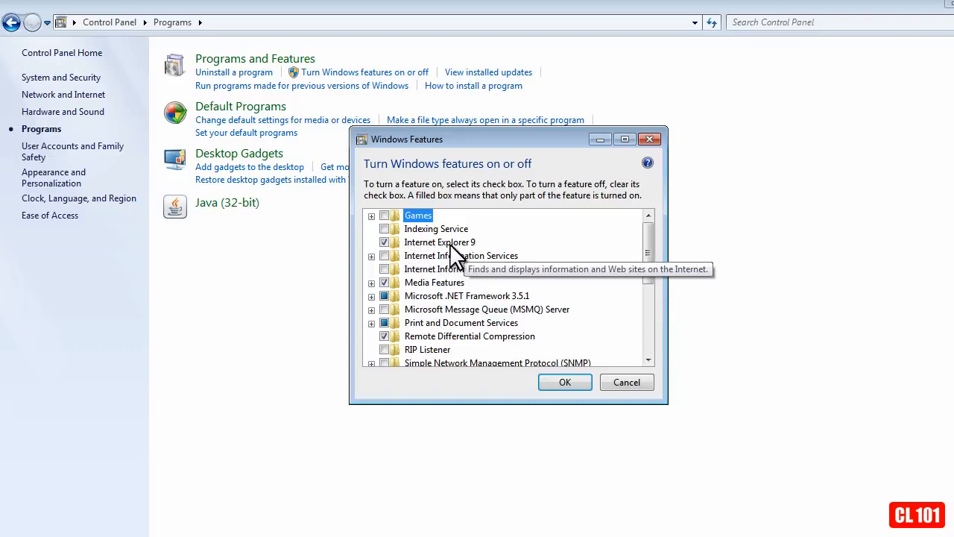
click(385, 242)
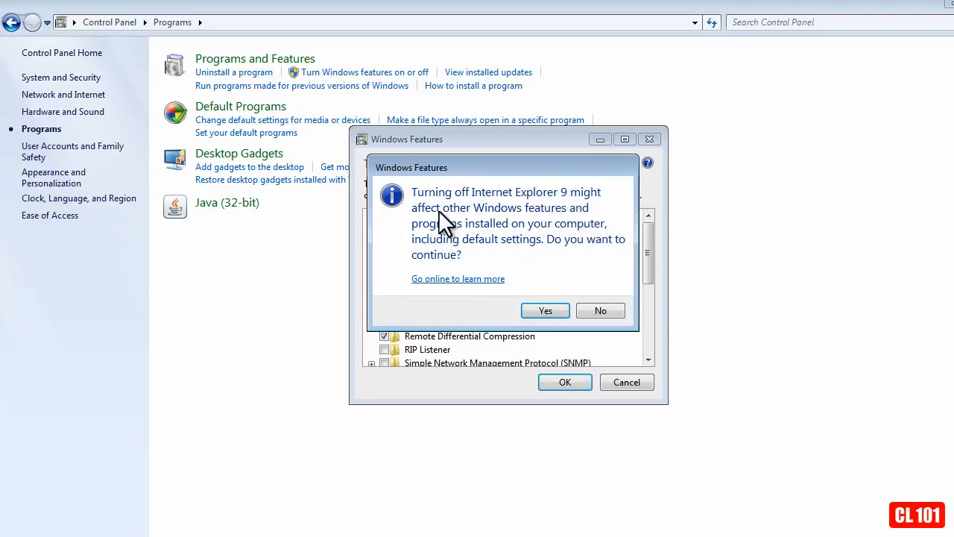
click(545, 313)
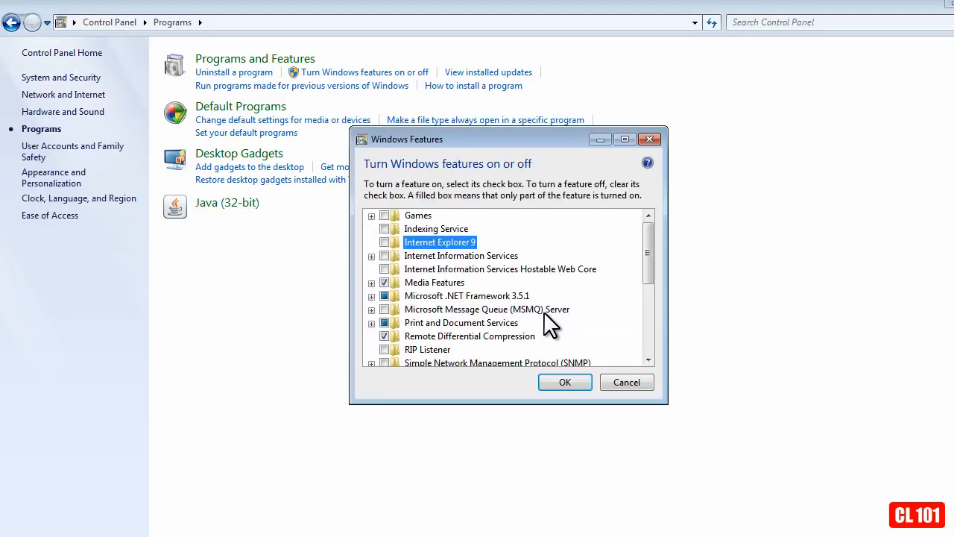
click(560, 383)
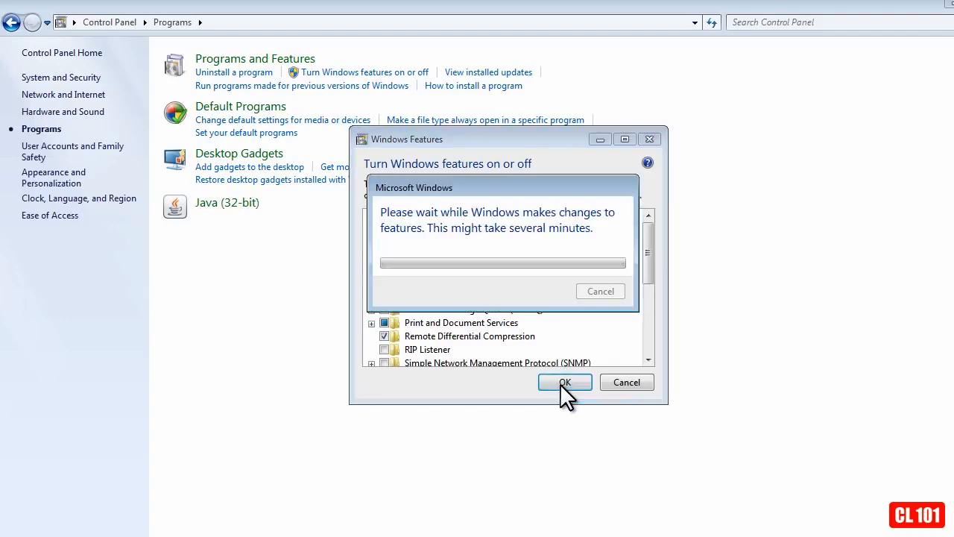